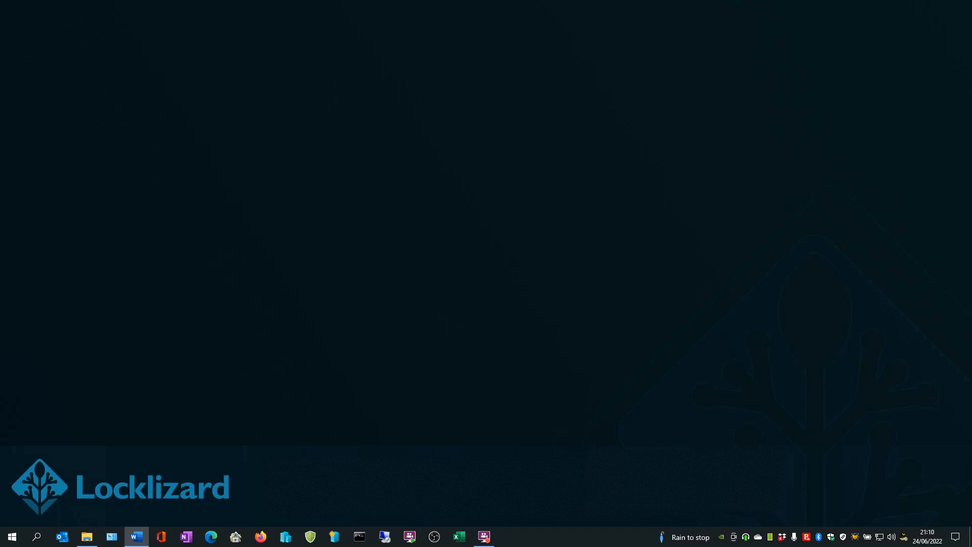
# Open the Locklizard Administration System and log in with the prefilled account credentials
pyautogui.click(12, 538)
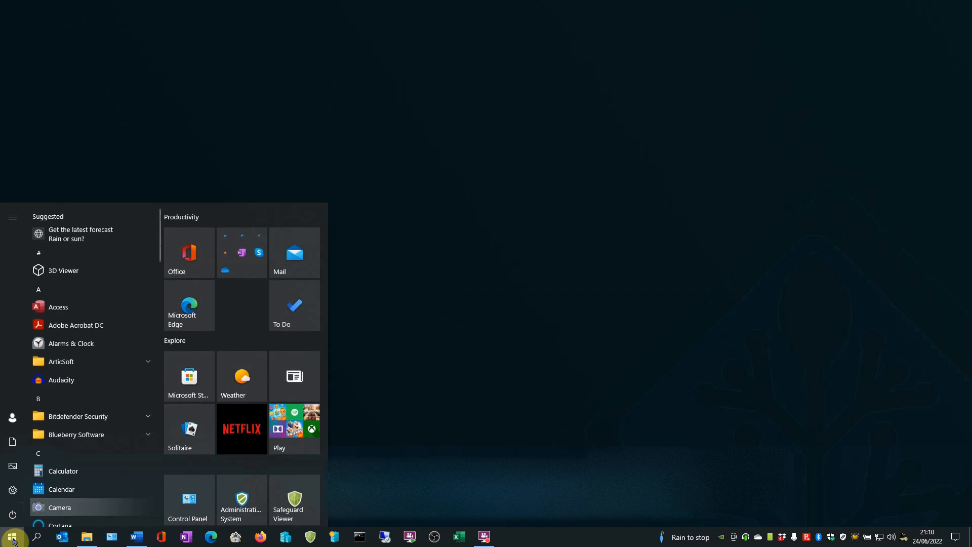
pyautogui.scroll(-8, 107, 402)
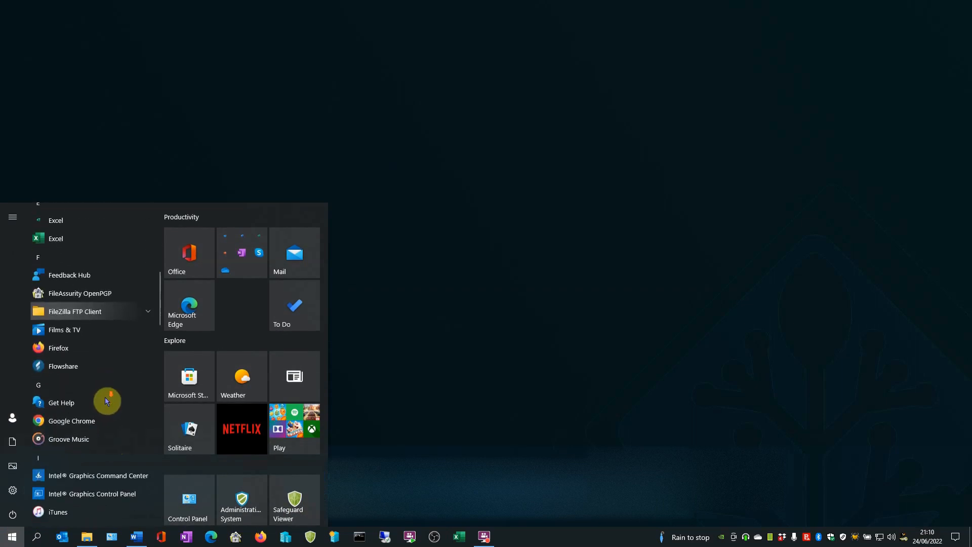
pyautogui.scroll(-3, 104, 400)
pyautogui.click(87, 363)
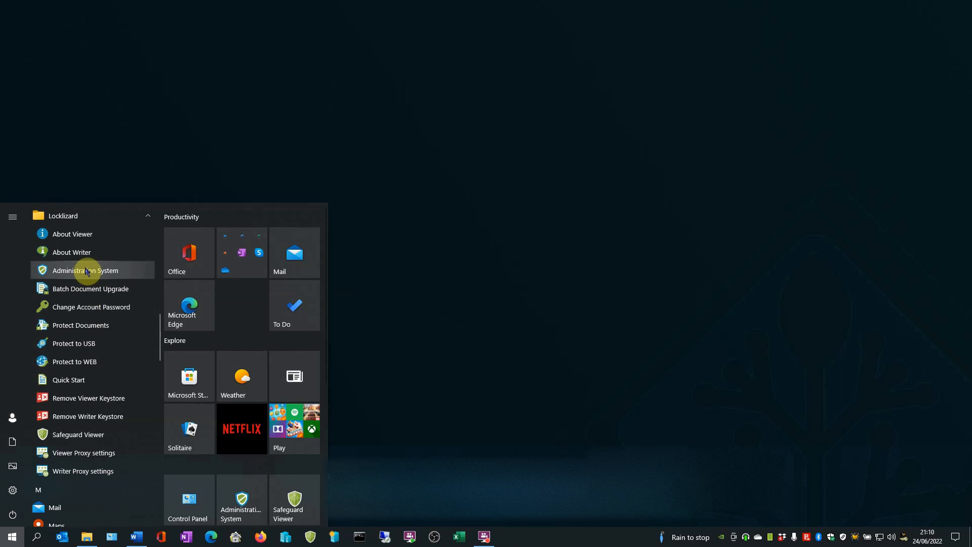
pyautogui.click(87, 271)
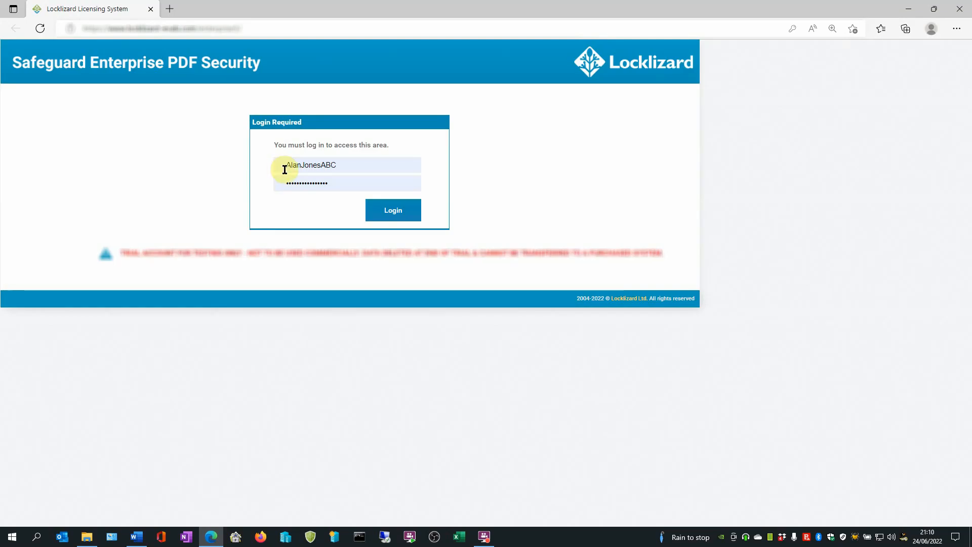
pyautogui.click(395, 209)
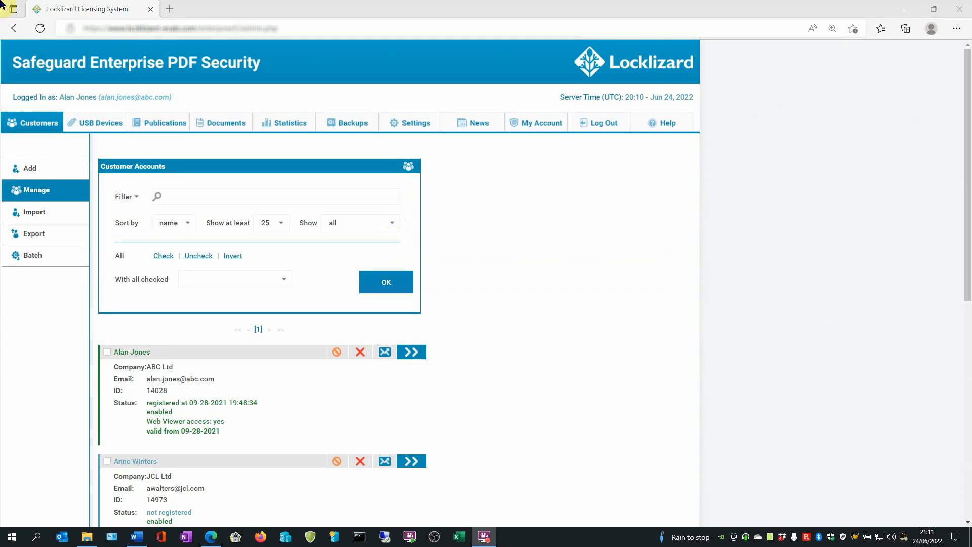
# Set the global Restrict IP setting to 192.65.74.932, check the help on allowed range formats, and save it
pyautogui.click(409, 123)
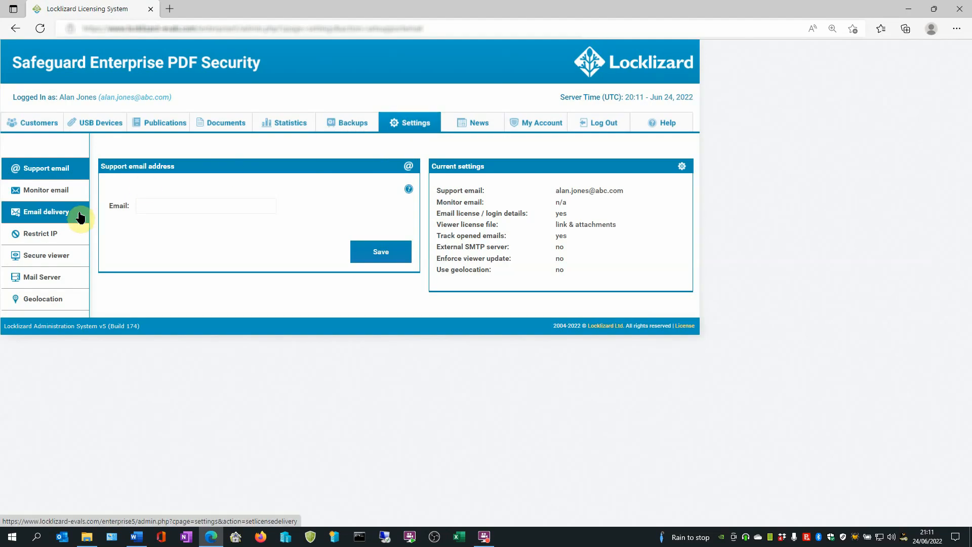
pyautogui.click(59, 237)
pyautogui.click(150, 220)
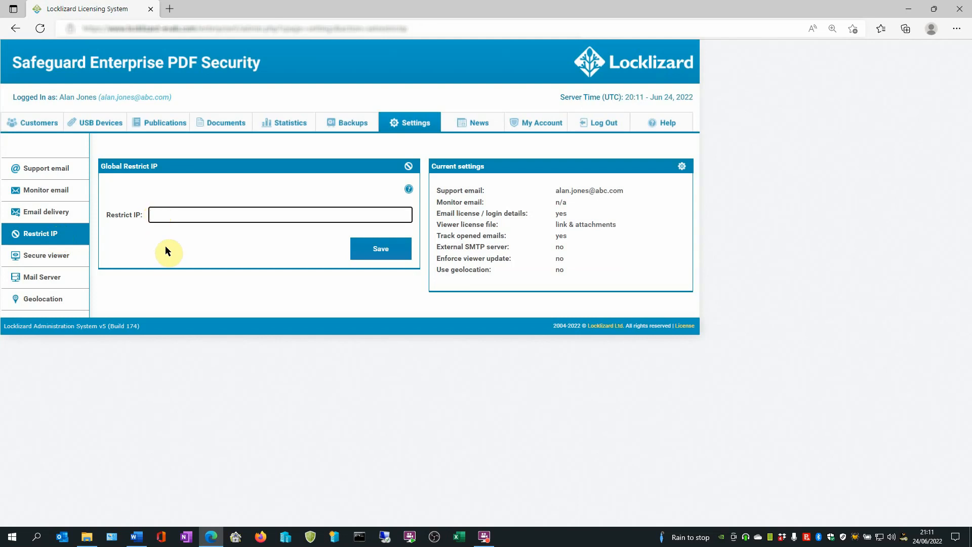
pyautogui.write('192.65.74.932')
pyautogui.click(382, 249)
pyautogui.click(408, 190)
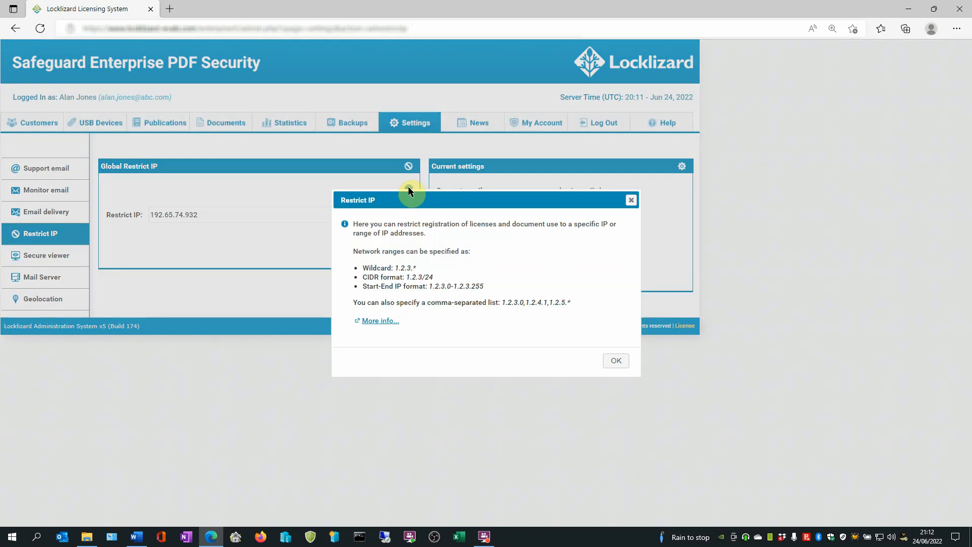
pyautogui.click(618, 360)
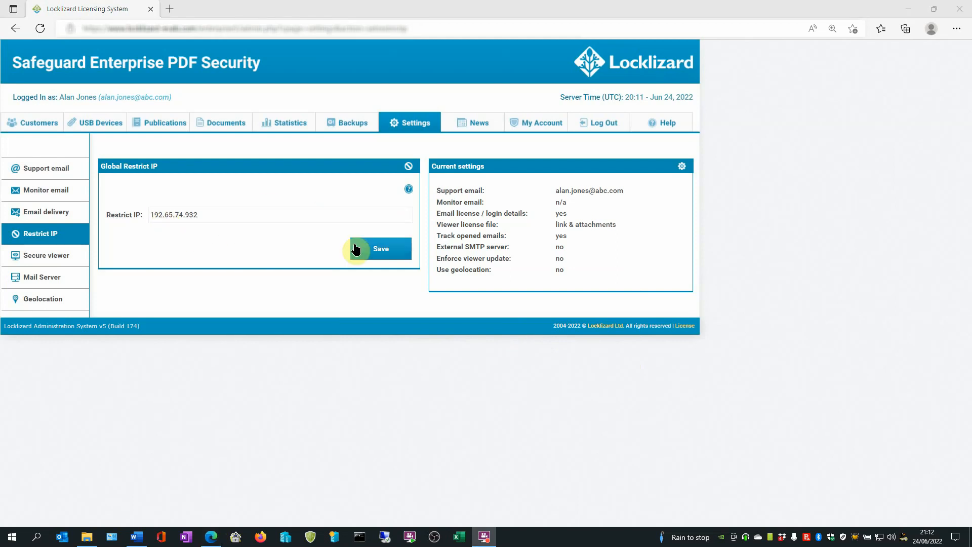
pyautogui.click(373, 251)
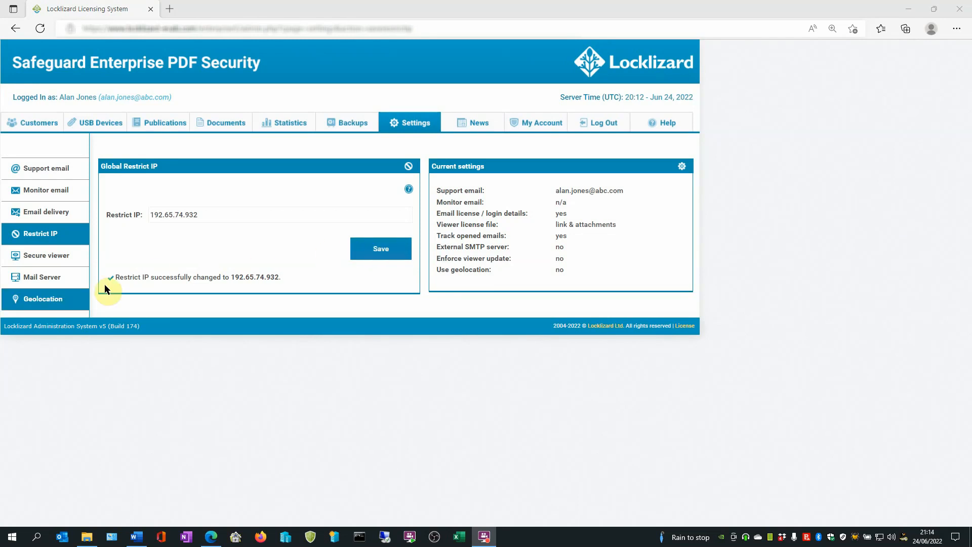
# Enable geolocation in the global settings and set the country rule to Allow only
pyautogui.click(30, 299)
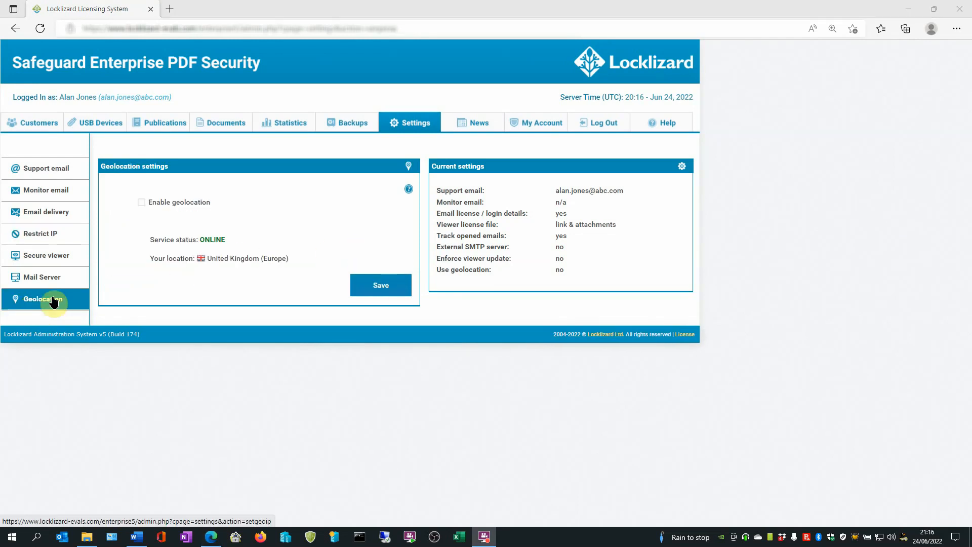
pyautogui.click(143, 203)
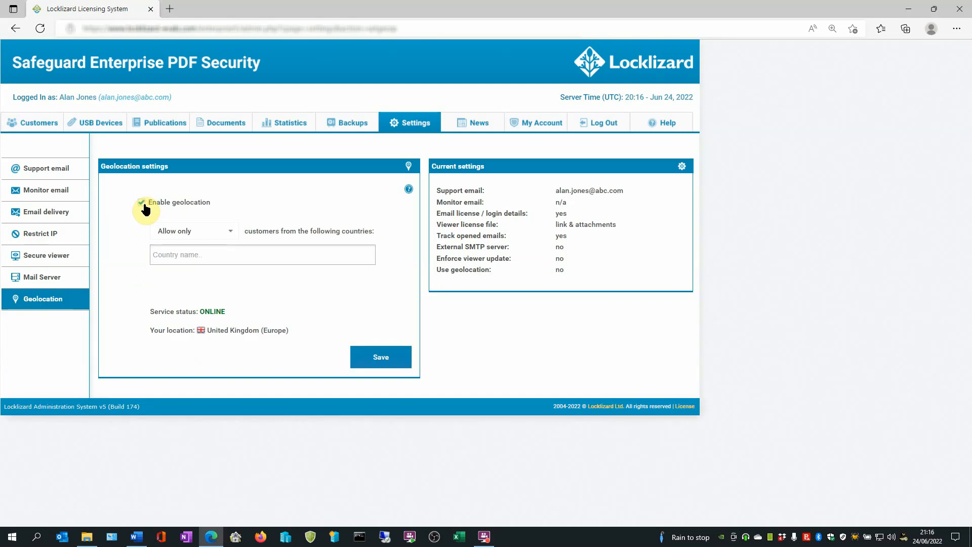
pyautogui.click(228, 233)
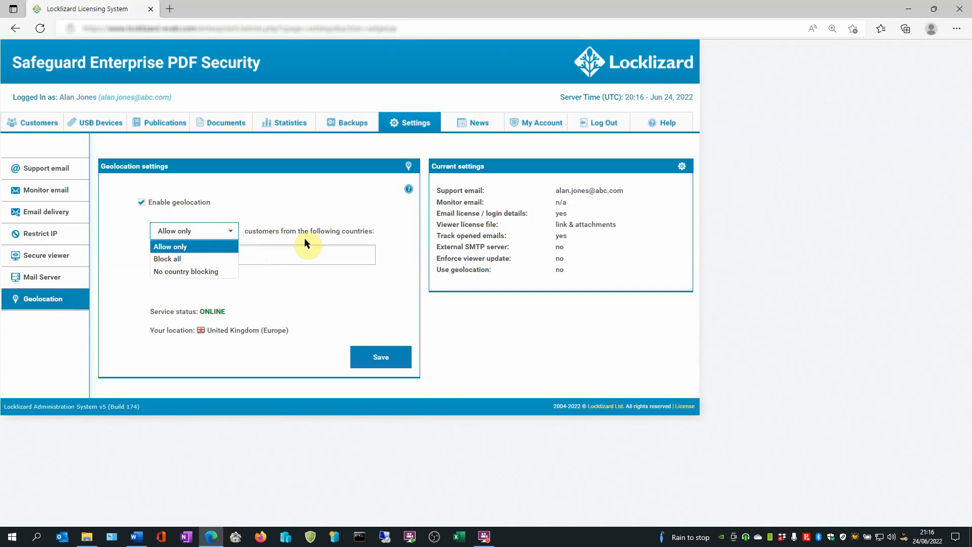
pyautogui.click(213, 258)
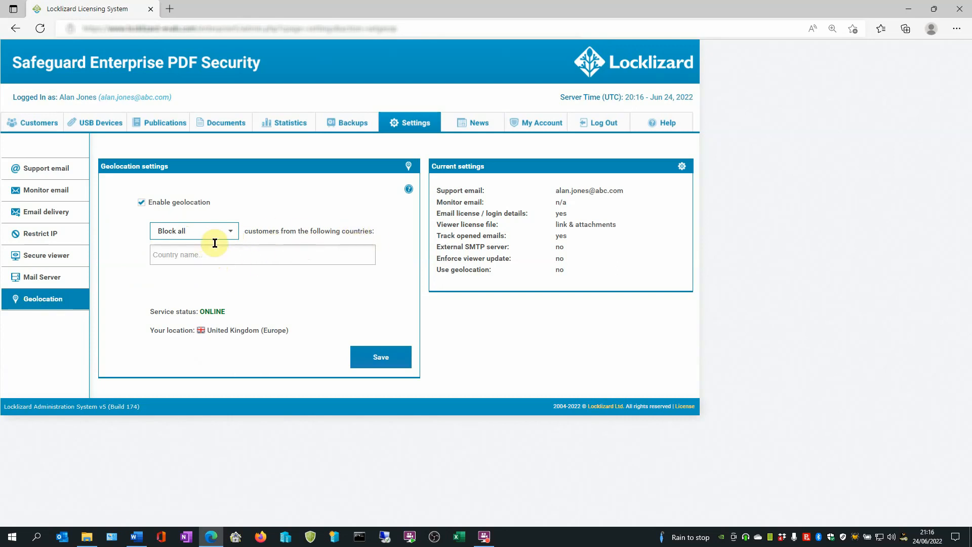
pyautogui.click(227, 232)
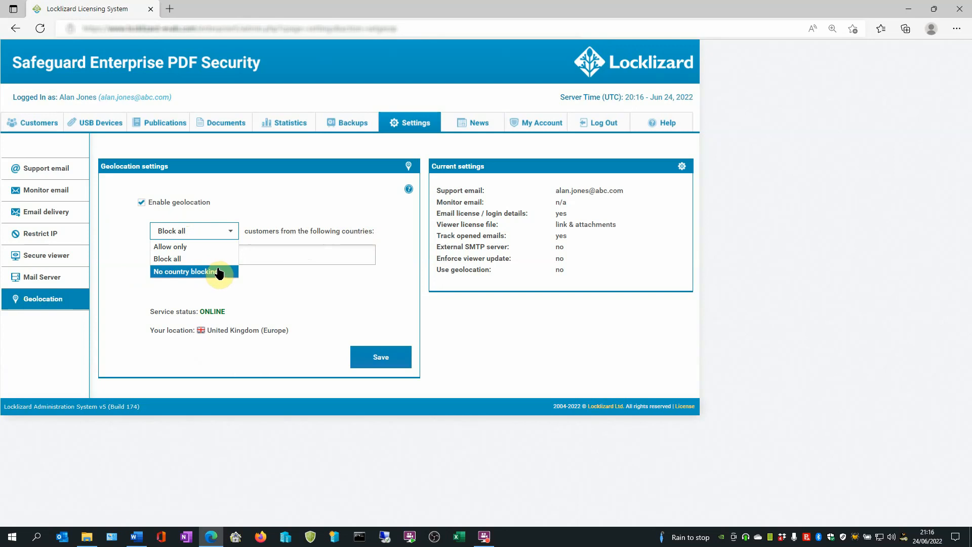
pyautogui.click(217, 247)
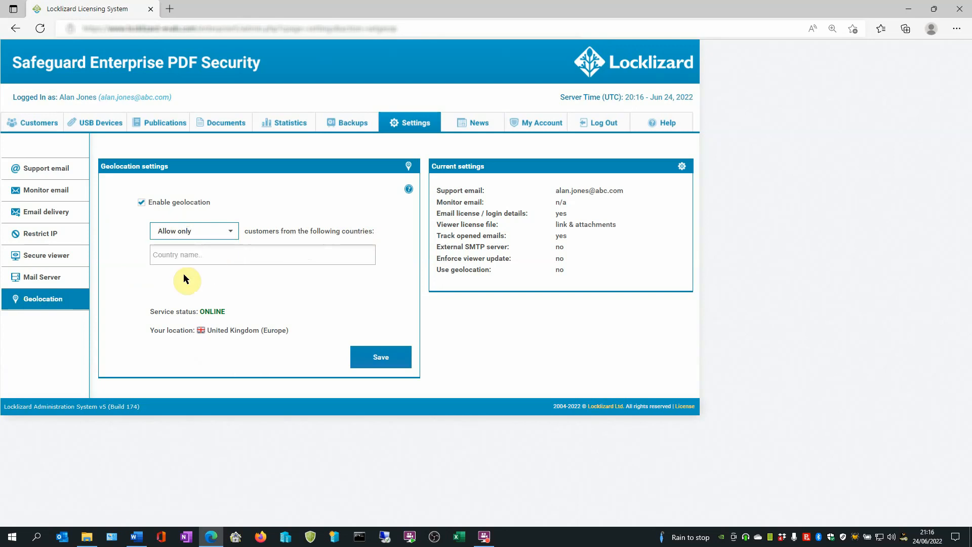
# Add United States to the geolocation country list and save the geolocation settings
pyautogui.click(170, 257)
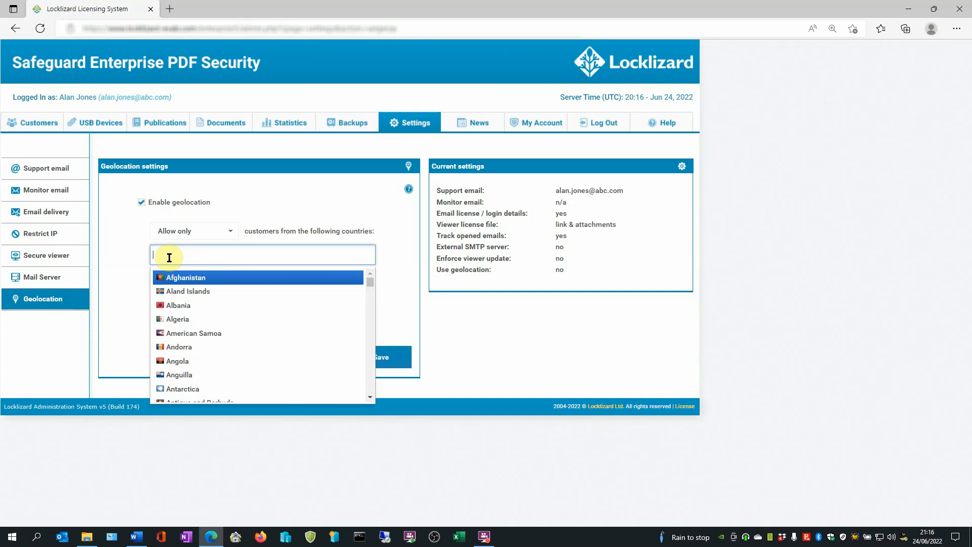
pyautogui.write('un')
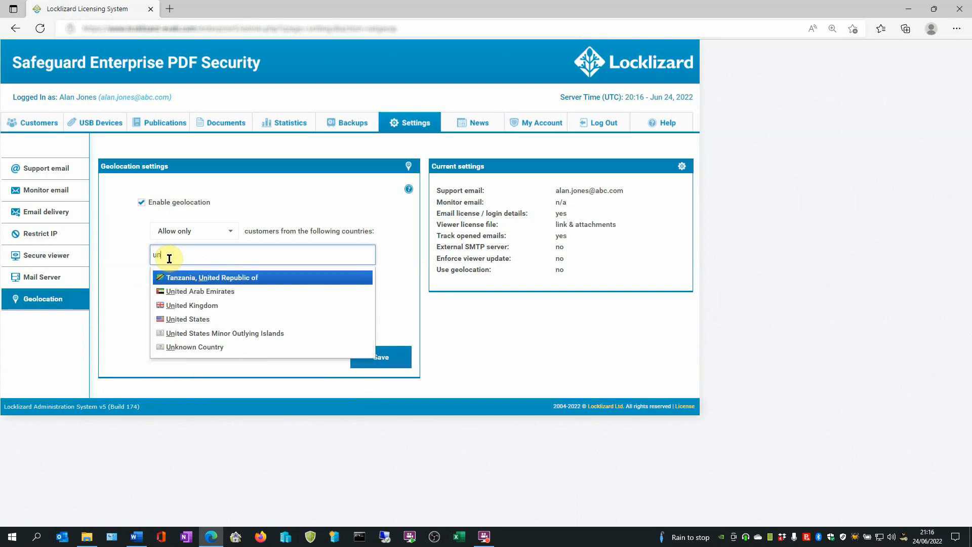
pyautogui.click(176, 318)
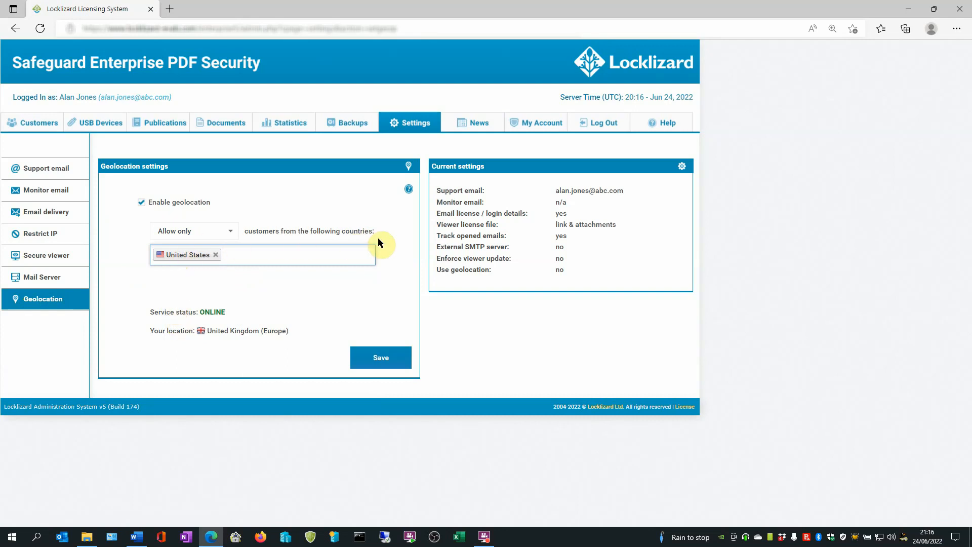
pyautogui.click(237, 258)
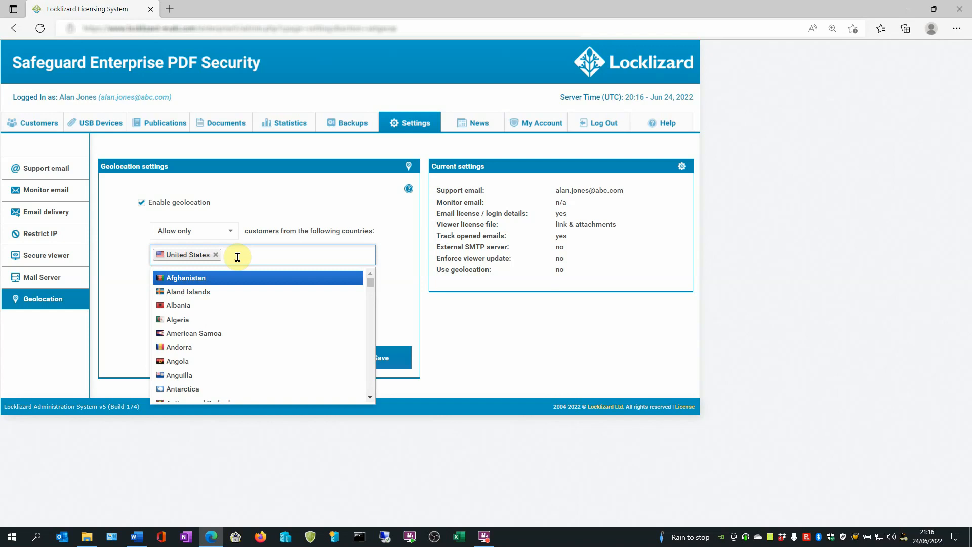
pyautogui.click(128, 264)
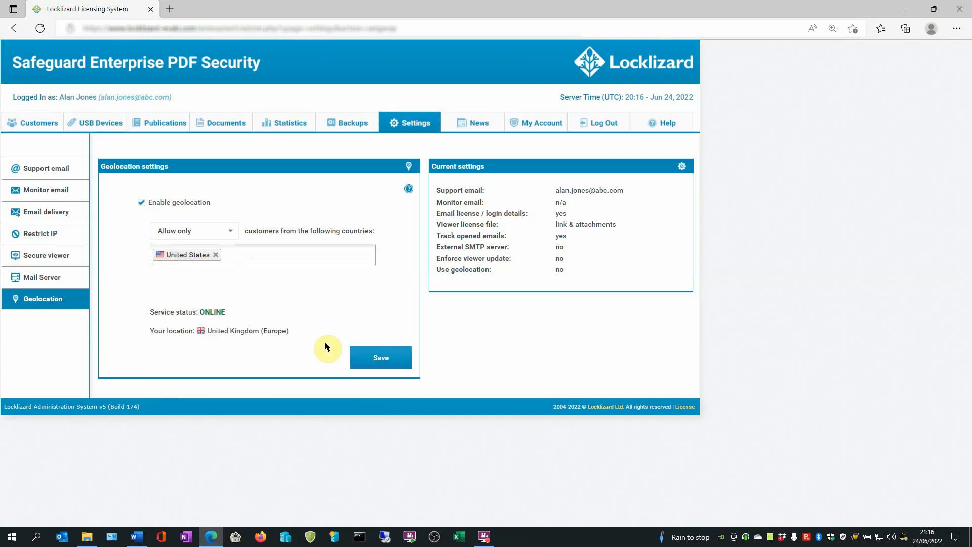
pyautogui.click(378, 357)
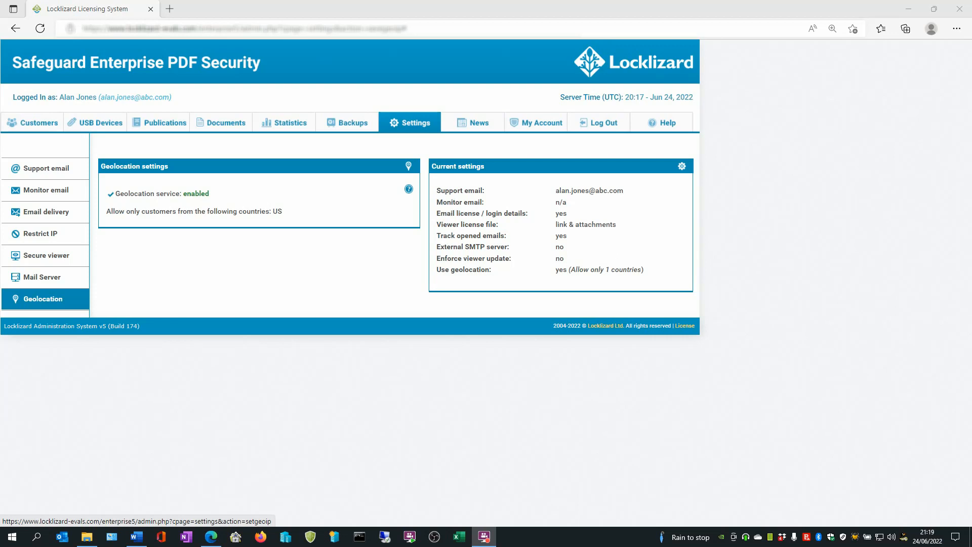
# Open the account details of the ABC Ltd customer and read the help on its IP and country restrictions
pyautogui.click(38, 124)
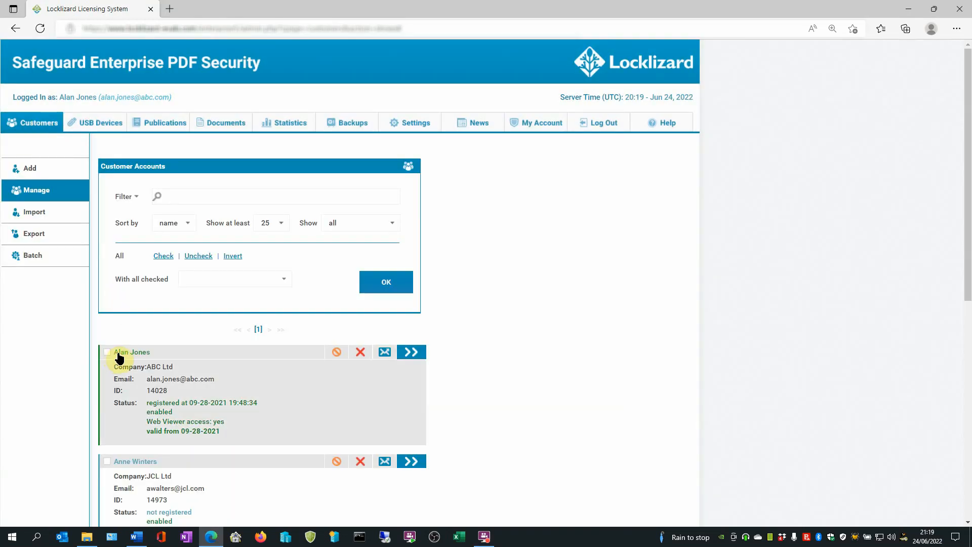
pyautogui.click(410, 350)
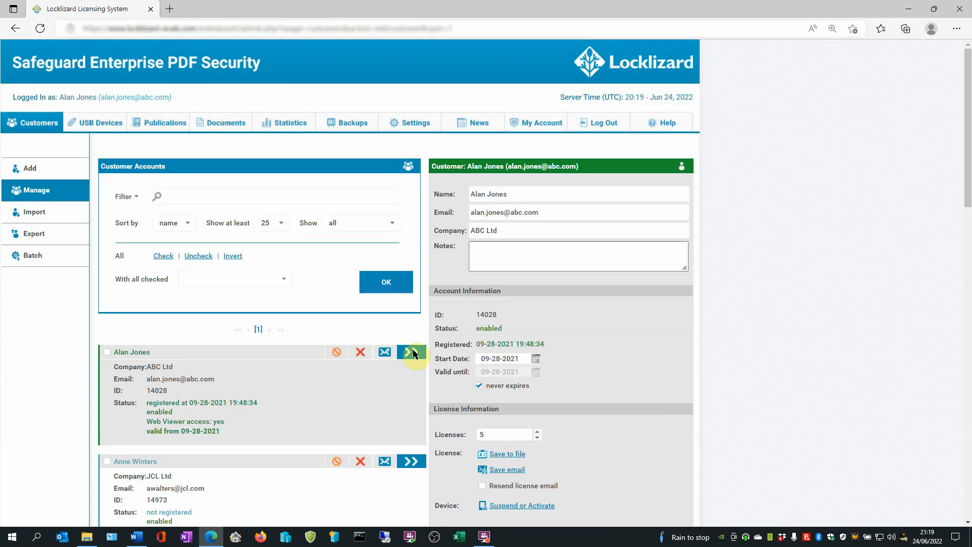
pyautogui.scroll(-3, 514, 316)
pyautogui.scroll(-1, 514, 317)
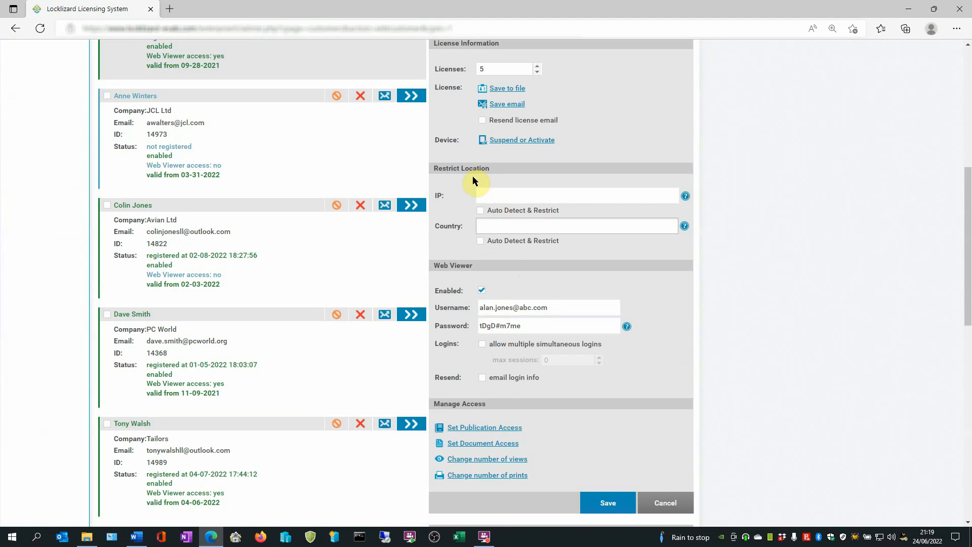
pyautogui.click(476, 192)
pyautogui.click(686, 196)
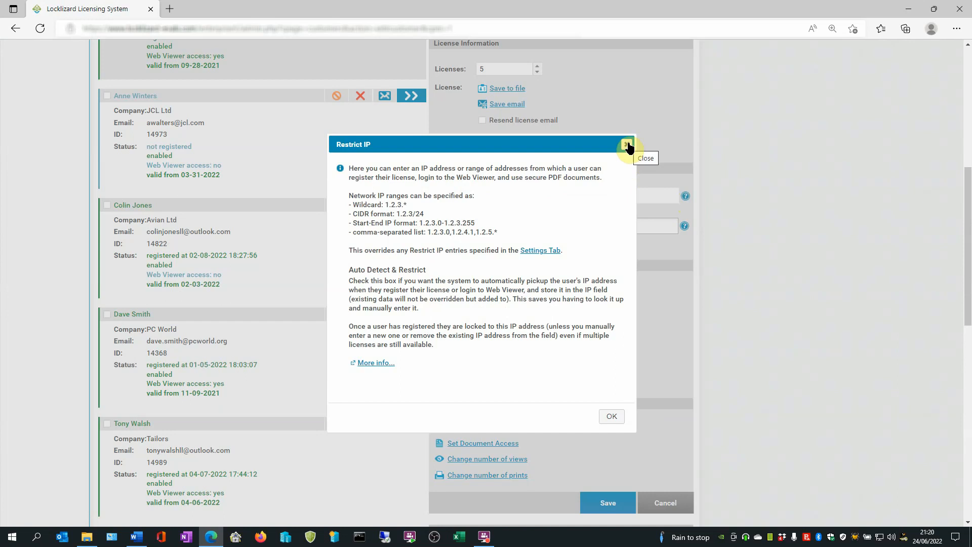
pyautogui.click(627, 145)
pyautogui.click(685, 227)
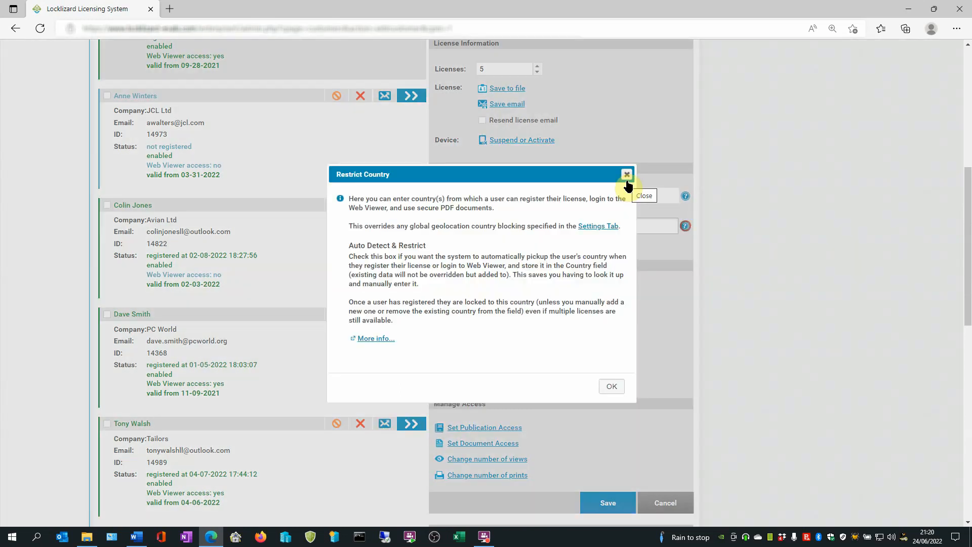
pyautogui.click(627, 175)
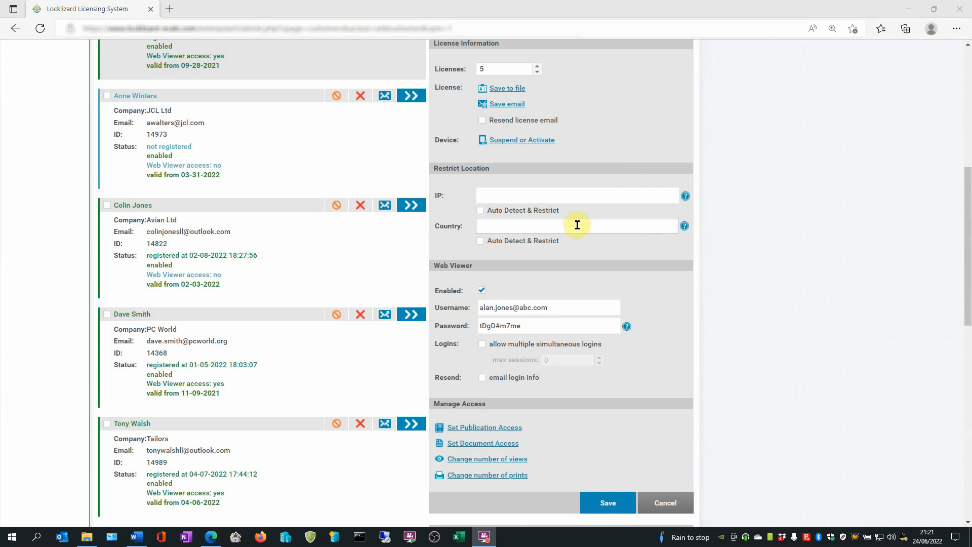
# Enable Auto Detect & Restrict for both IP and country on the ABC Ltd customer's account and save the changes
pyautogui.click(479, 211)
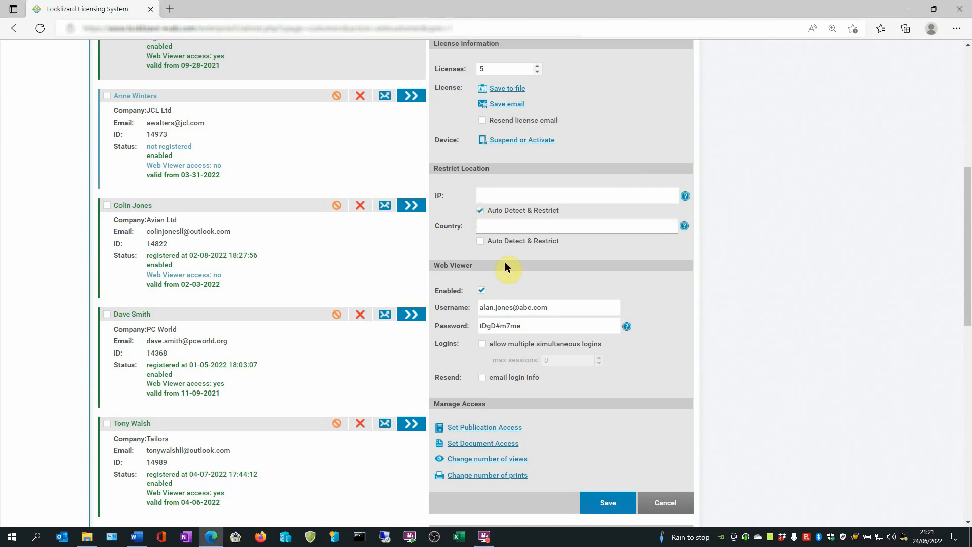
pyautogui.click(481, 241)
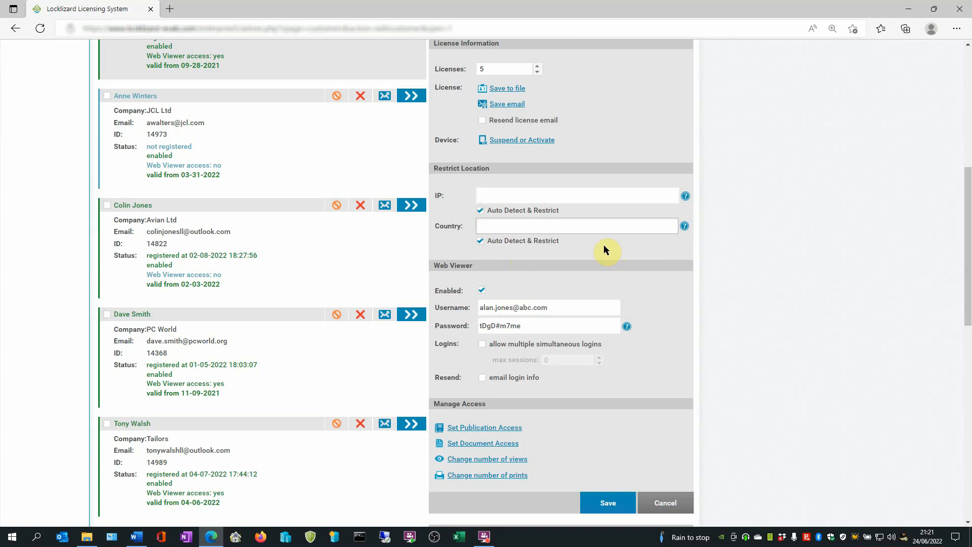
pyautogui.scroll(-1, 603, 251)
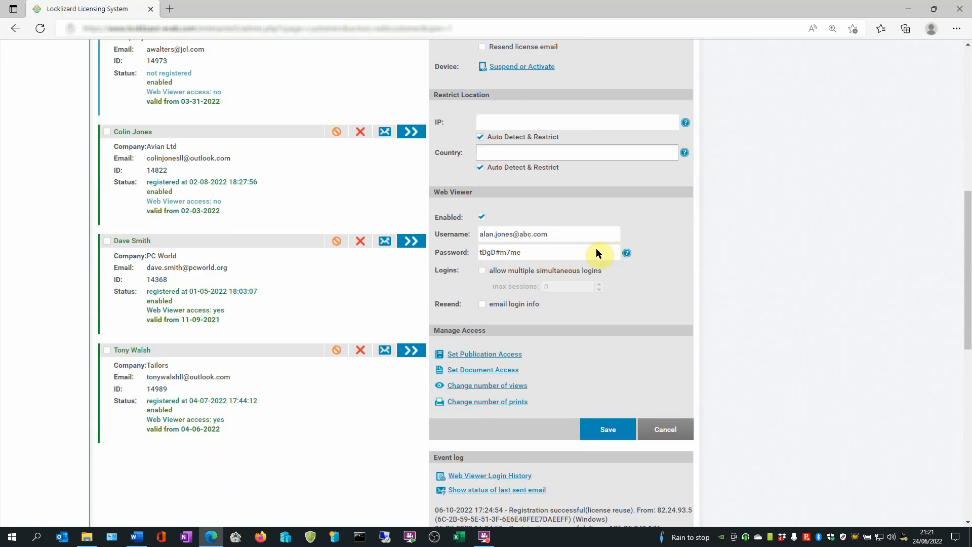
pyautogui.click(606, 432)
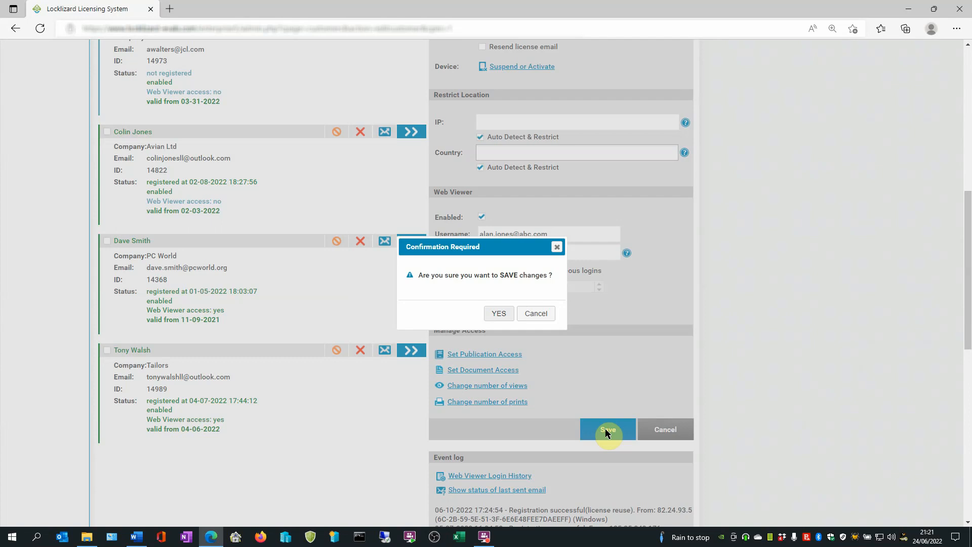
pyautogui.click(498, 313)
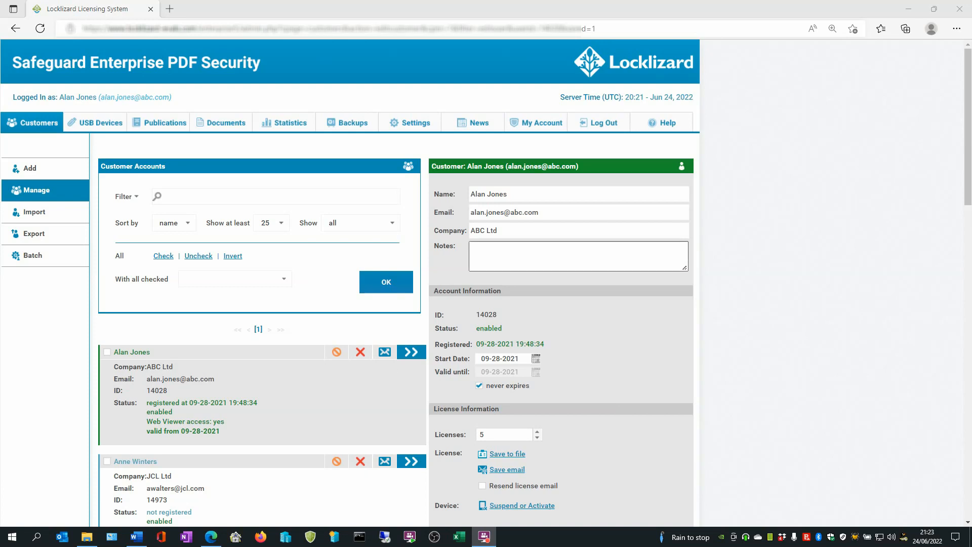
# Log out of the administration system and close the browser window
pyautogui.click(598, 124)
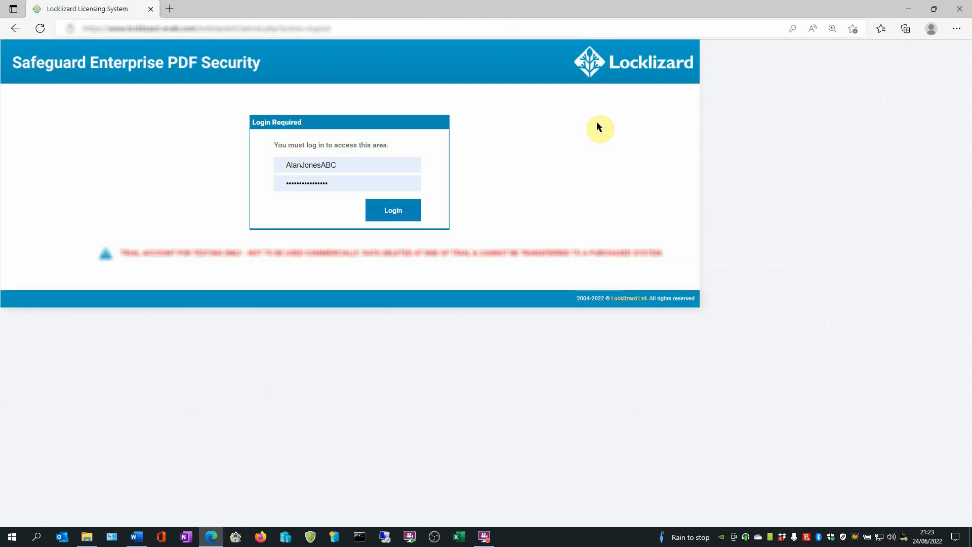
pyautogui.click(957, 12)
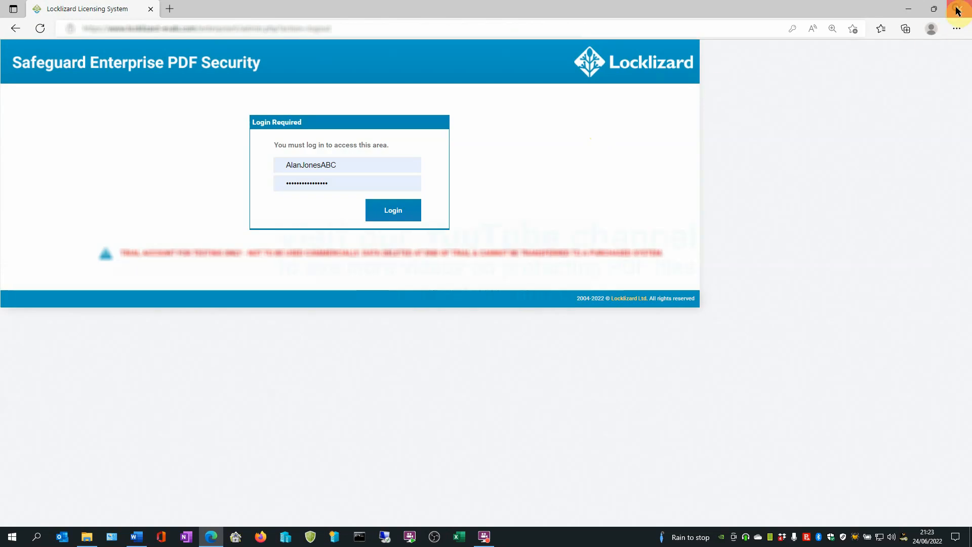